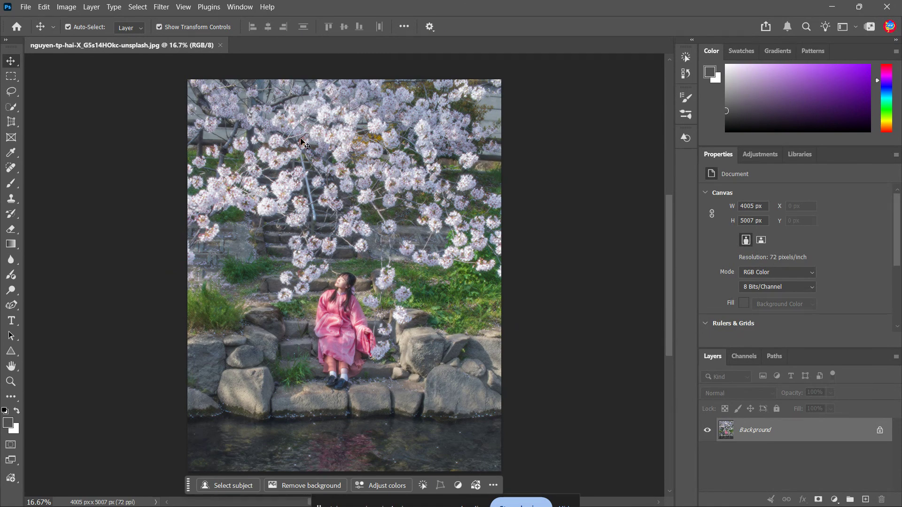
# Step: Display the image adjustments and look through the available presets
pyautogui.click(239, 7)
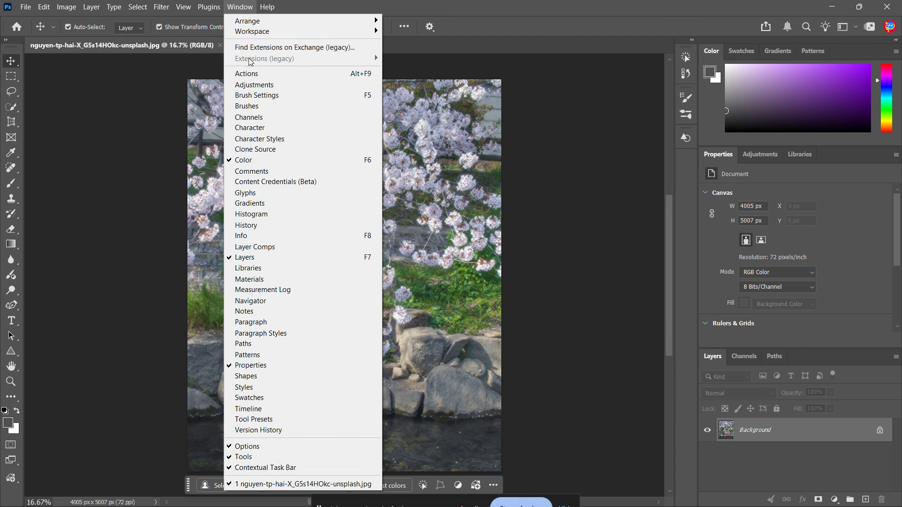
pyautogui.click(269, 85)
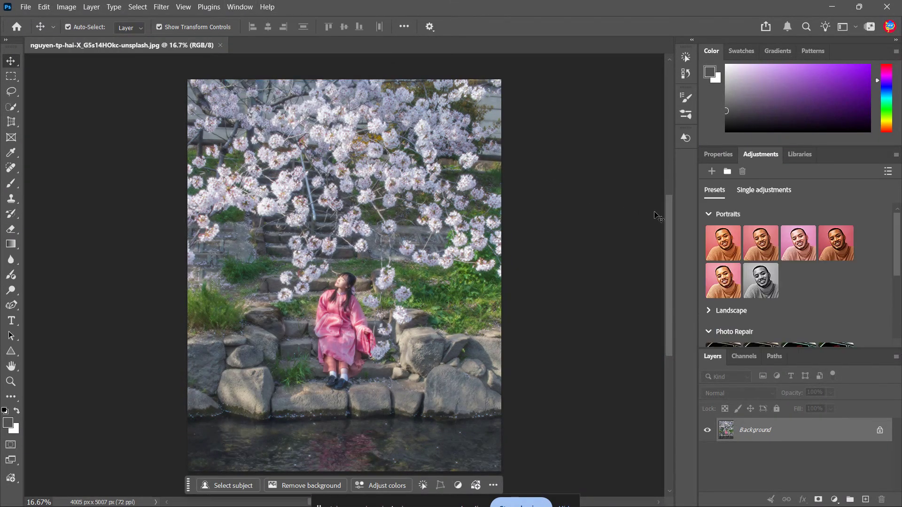
pyautogui.scroll(-3, 899, 245)
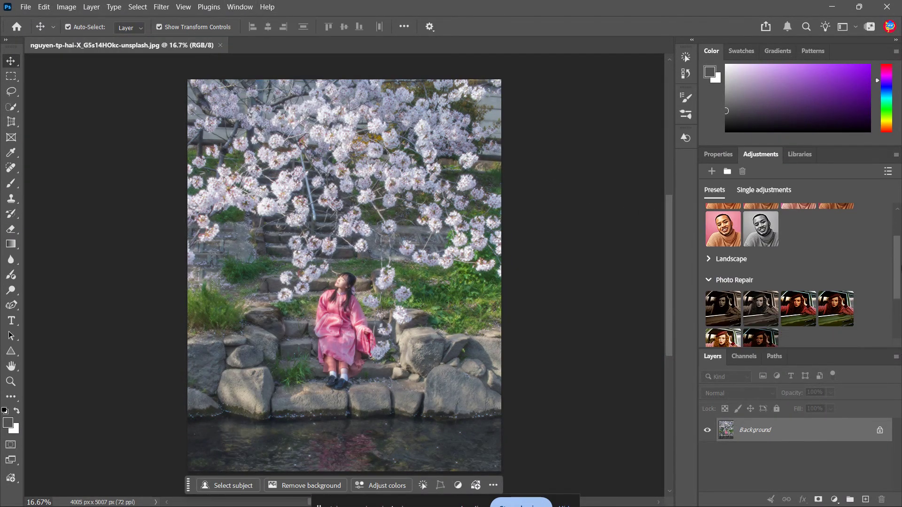
pyautogui.scroll(3, 897, 237)
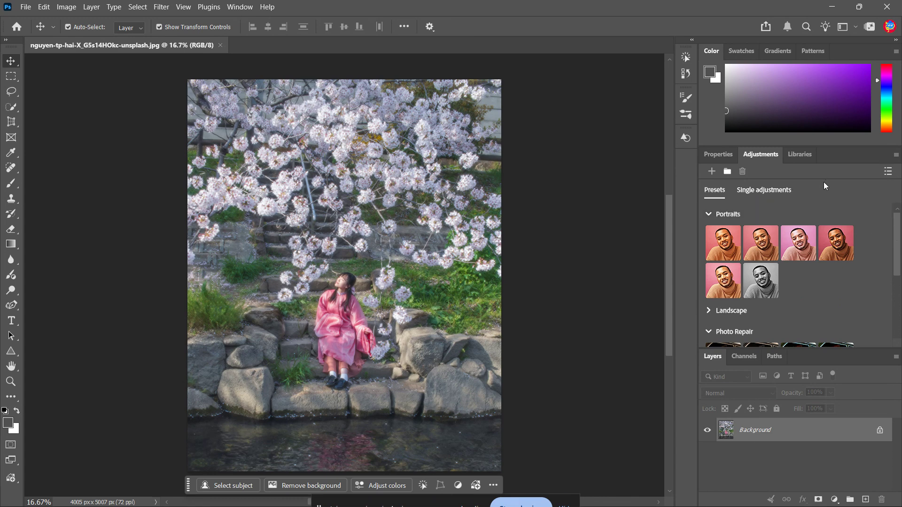
# Step: Look at the adjustment presets as a list and view the single adjustments before returning to the preset thumbnails
pyautogui.click(886, 172)
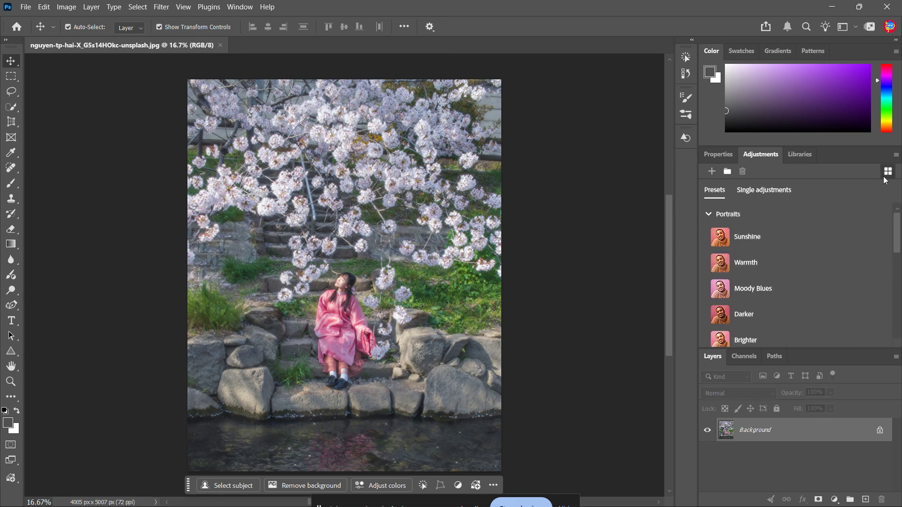
pyautogui.click(884, 179)
pyautogui.click(764, 190)
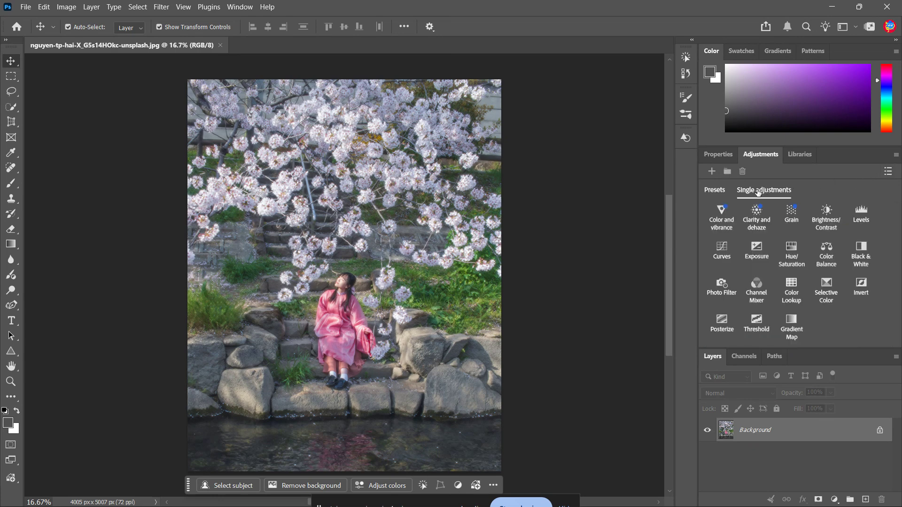
pyautogui.click(706, 195)
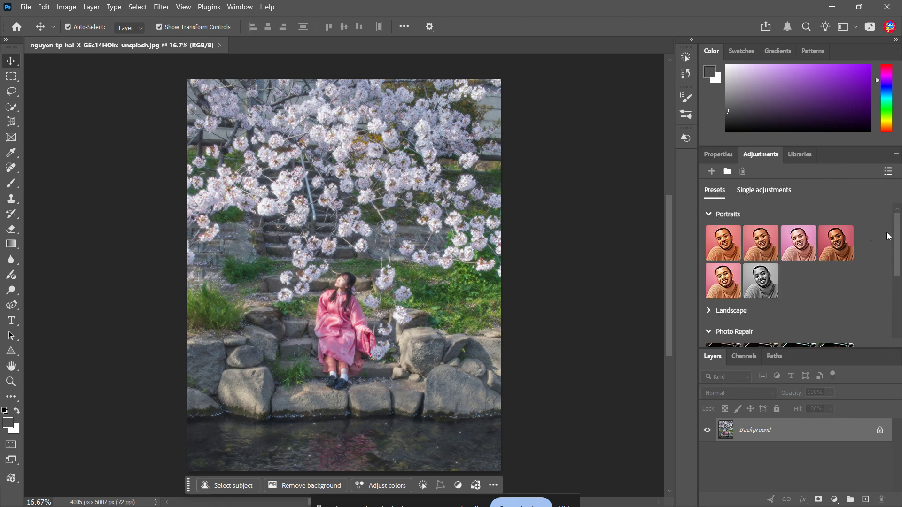
# Step: Look through the preset categories from Portraits down to Cinematic and return to Portraits
pyautogui.moveTo(899, 243)
pyautogui.mouseDown()
pyautogui.moveTo(896, 314)
pyautogui.moveTo(891, 238)
pyautogui.mouseUp()
pyautogui.scroll(-3, 824, 307)
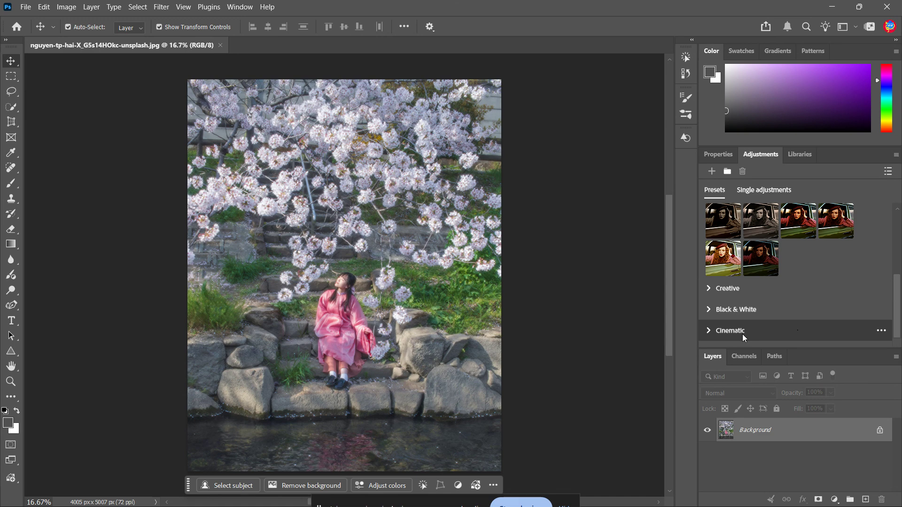
pyautogui.moveTo(897, 305); pyautogui.dragTo(893, 225)
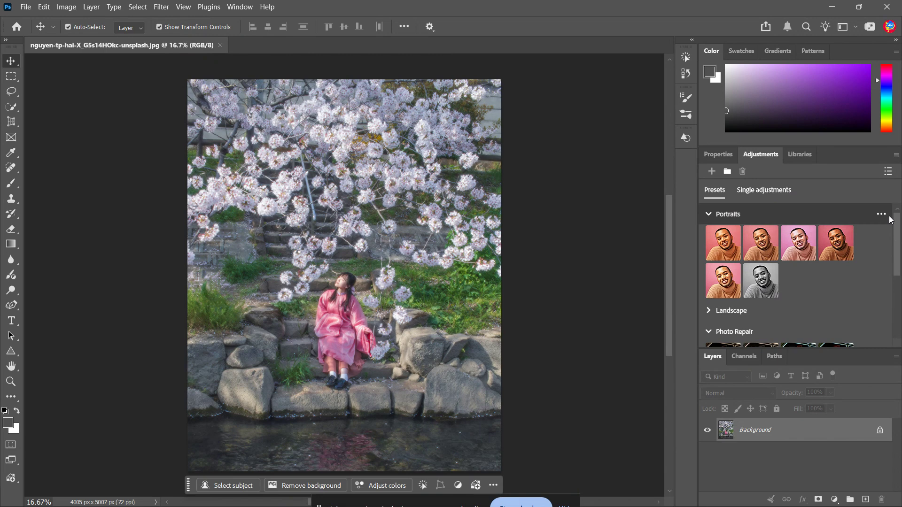
pyautogui.click(889, 216)
pyautogui.click(719, 213)
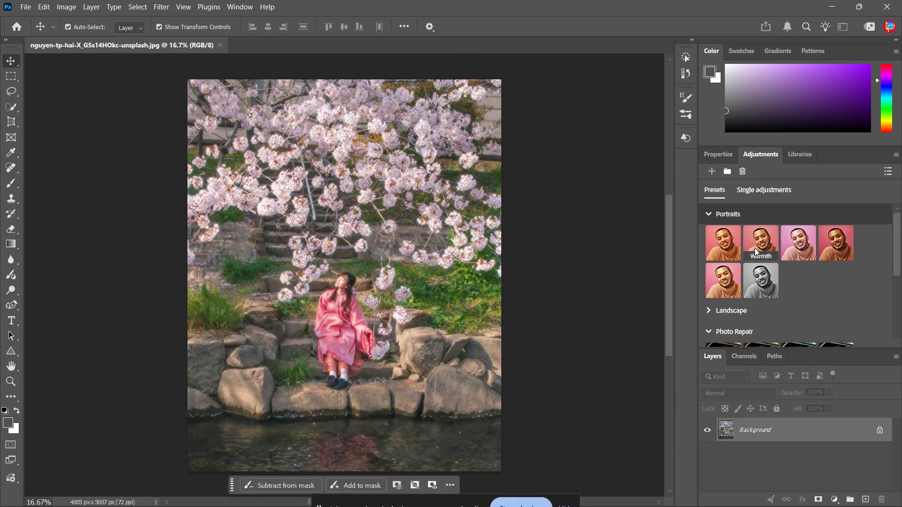
# Step: Preview presets from the Portraits, Photo Repair and Cinematic categories on the blossom photo
pyautogui.scroll(-2, 869, 287)
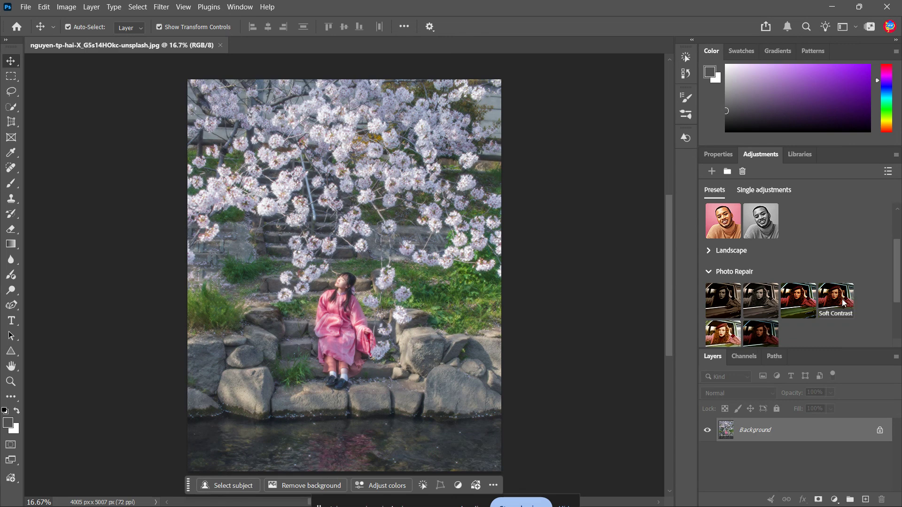
pyautogui.moveTo(844, 304)
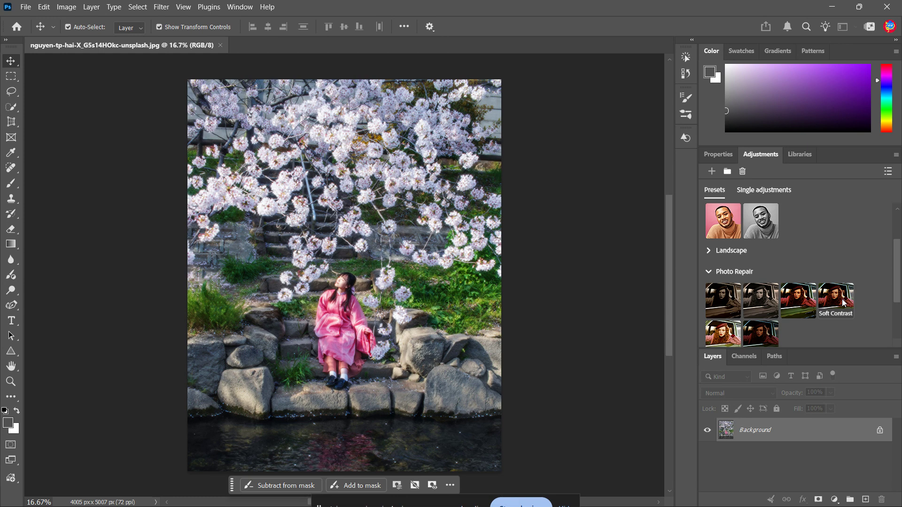
pyautogui.scroll(-2, 843, 302)
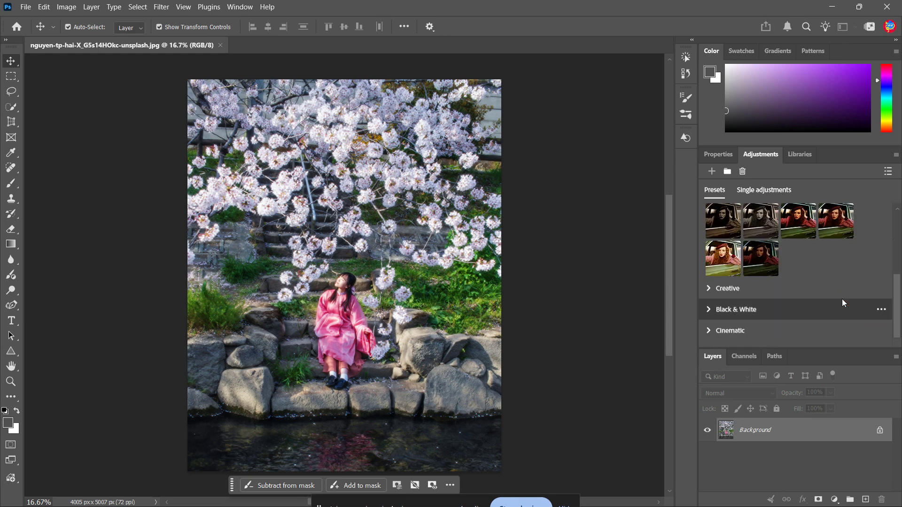
pyautogui.click(709, 330)
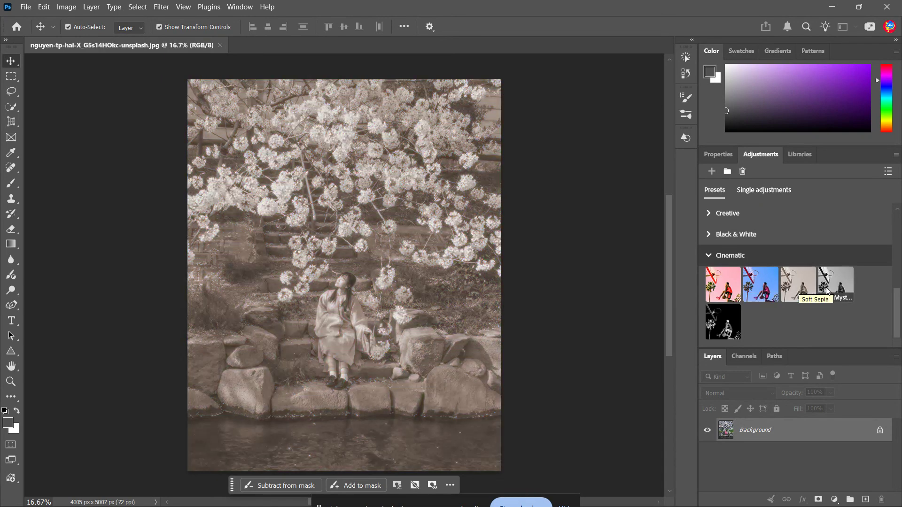
pyautogui.scroll(5, 857, 282)
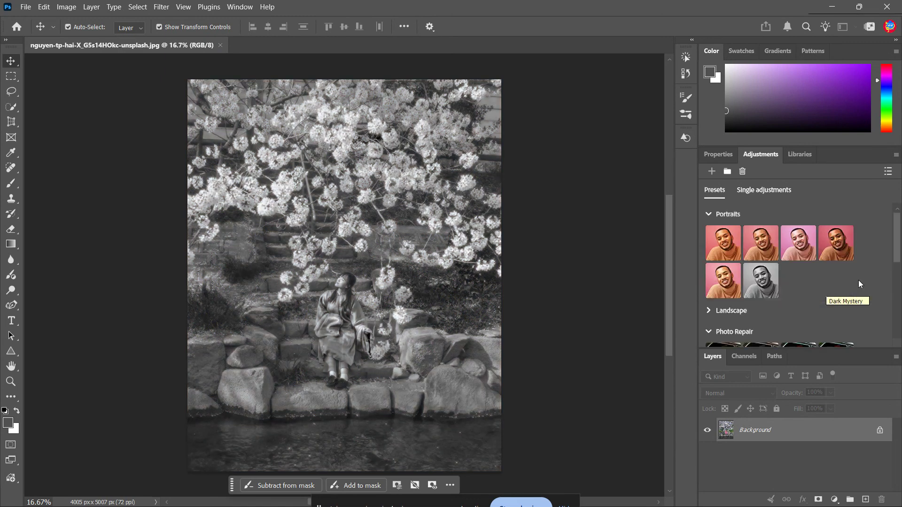
# Step: Apply the Soft Contrast preset from the Photo Repair category to the photo
pyautogui.scroll(-2, 853, 281)
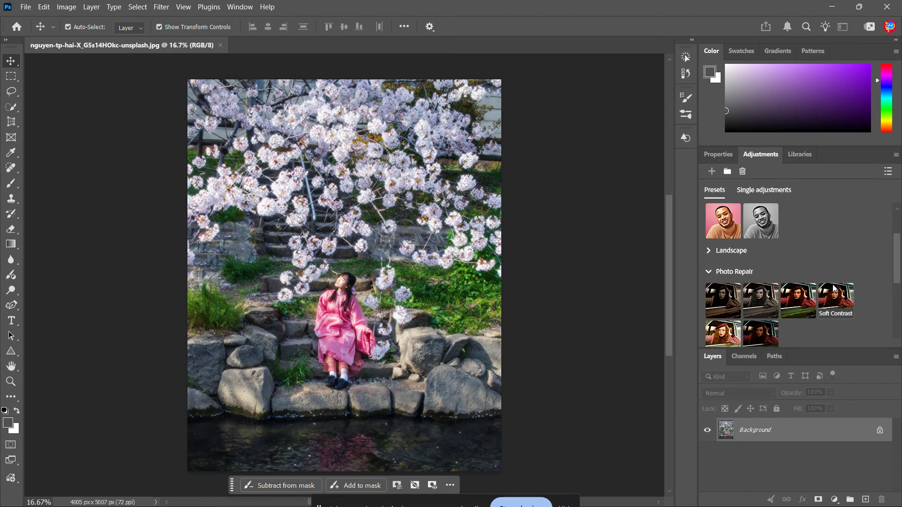
pyautogui.click(834, 289)
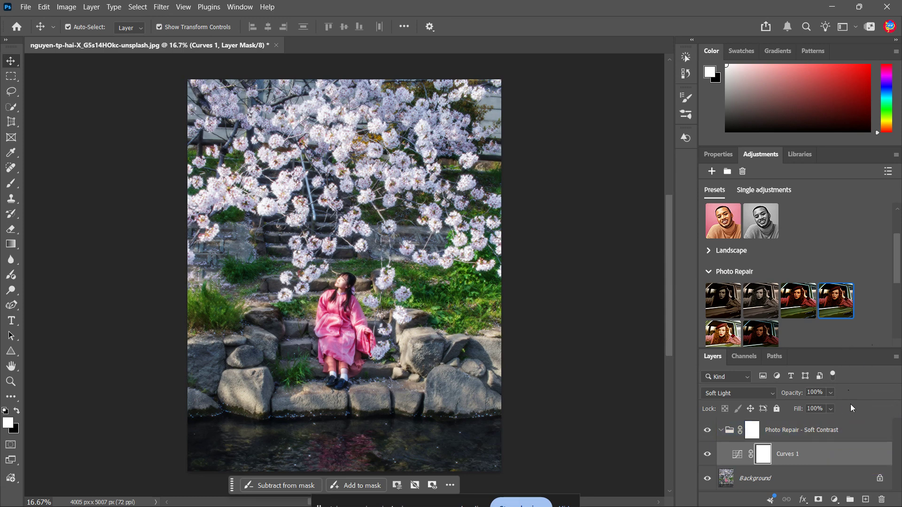
pyautogui.scroll(-1, 857, 420)
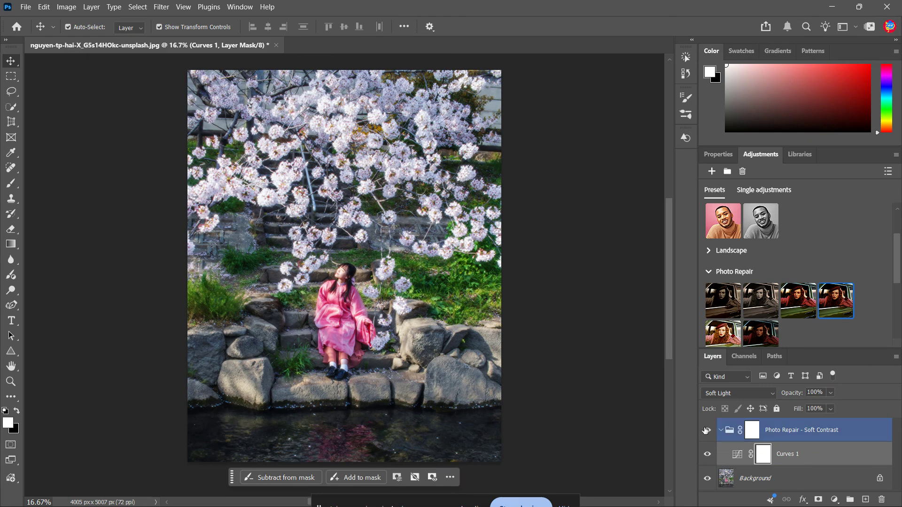
# Step: Examine the contents of the Photo Repair - Soft Contrast group and select its Curves 1 layer
pyautogui.click(728, 432)
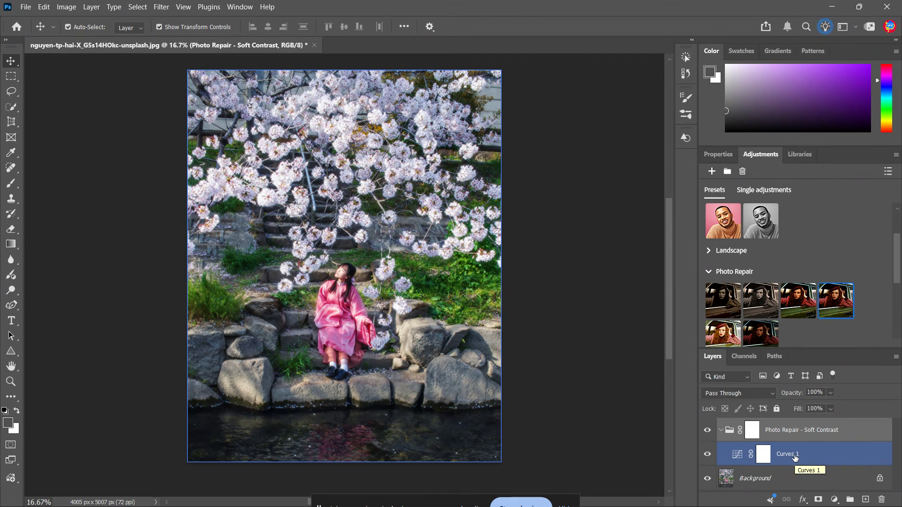
pyautogui.click(721, 430)
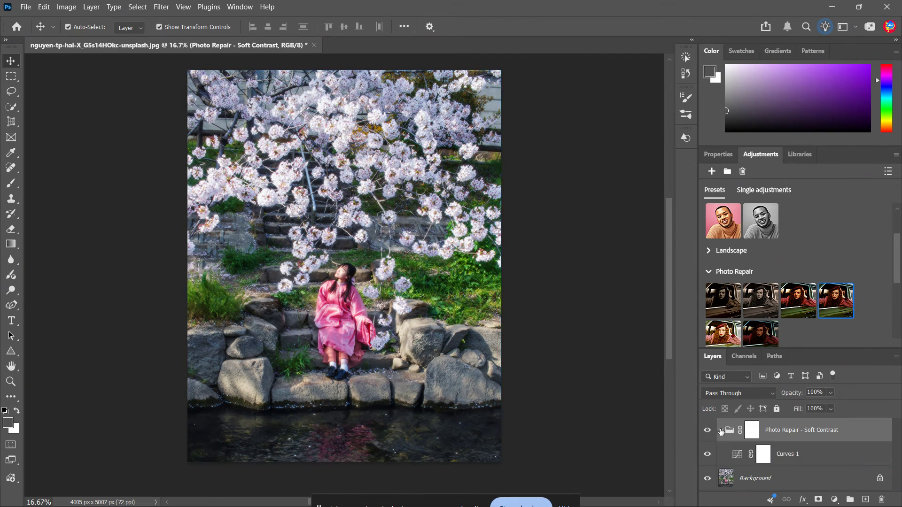
pyautogui.click(721, 430)
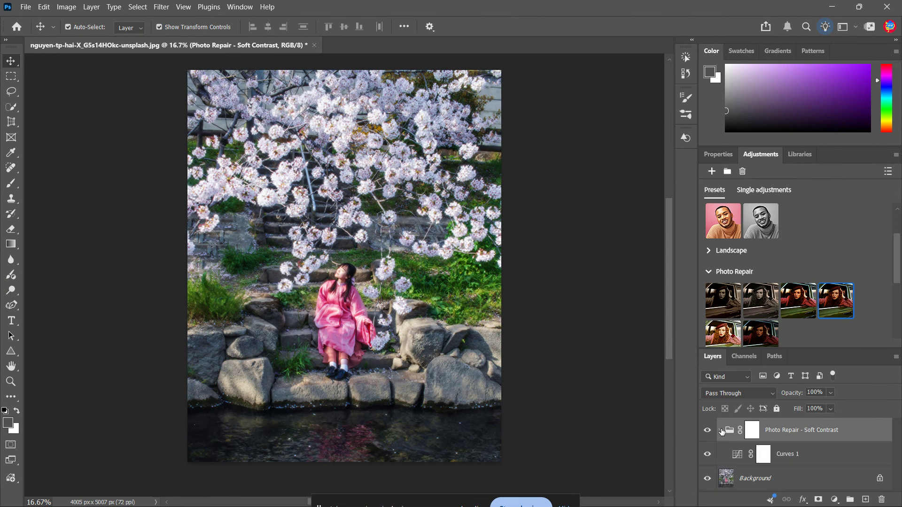
pyautogui.click(804, 459)
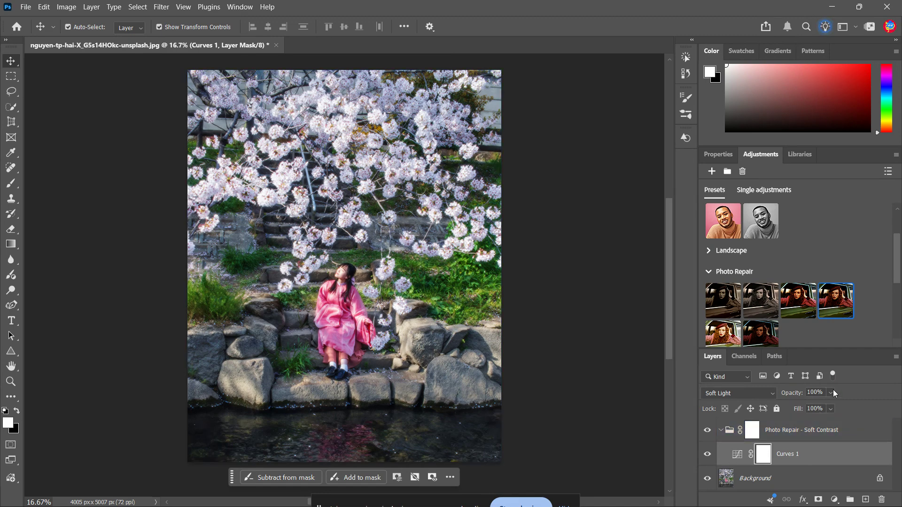
# Step: Set the opacity of the Photo Repair - Soft Contrast group to 70%
pyautogui.click(813, 432)
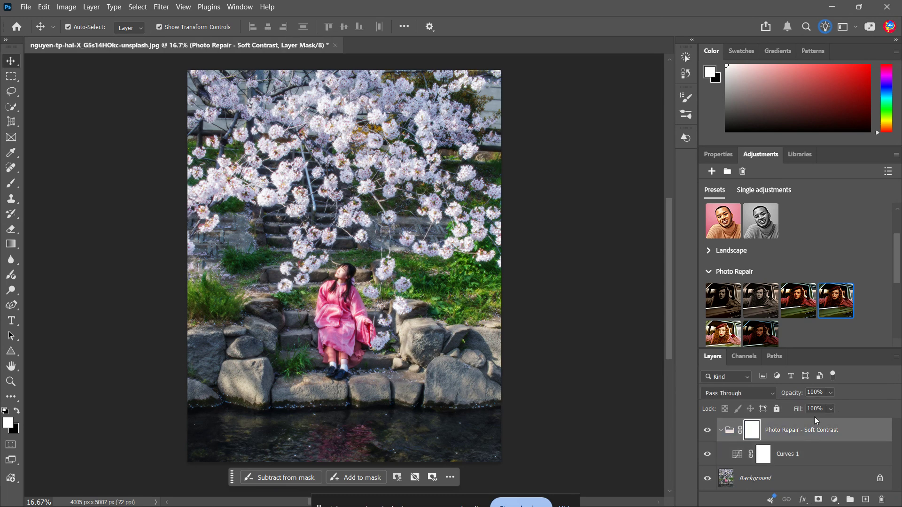
pyautogui.click(830, 393)
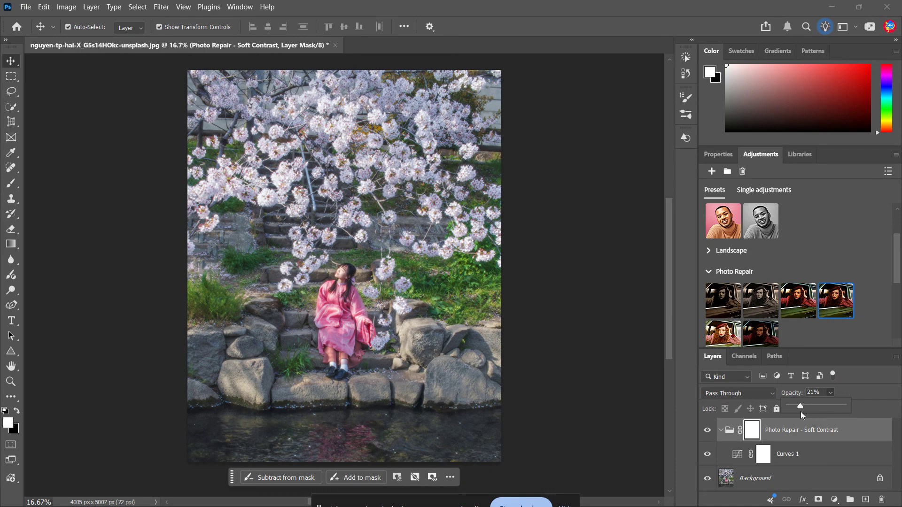
pyautogui.moveTo(805, 413); pyautogui.dragTo(819, 413)
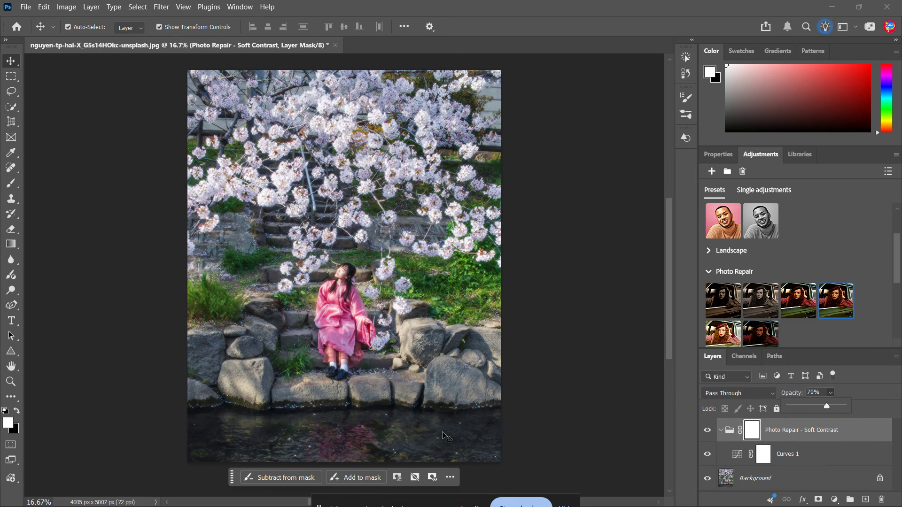
pyautogui.click(859, 400)
pyautogui.click(832, 459)
pyautogui.doubleClick(833, 459)
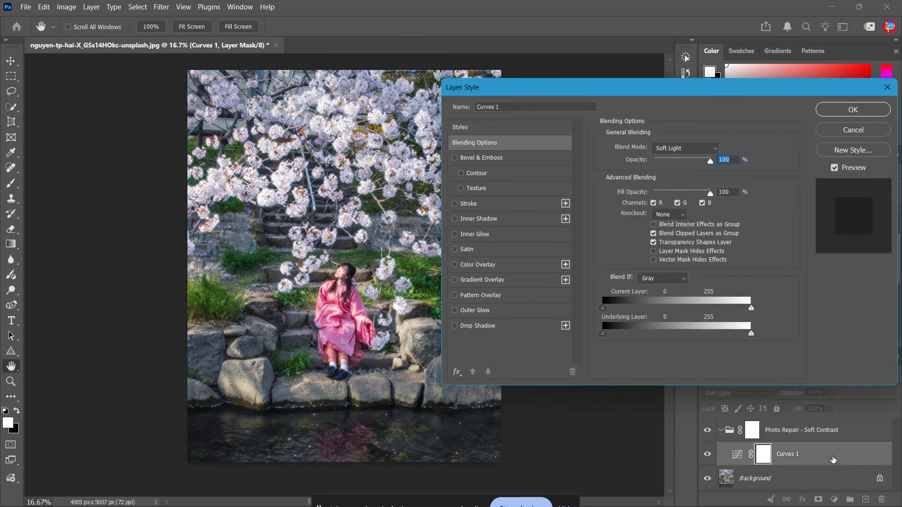
pyautogui.click(852, 130)
# Step: Examine the curve settings and the layer mask properties of the Curves 1 layer
pyautogui.doubleClick(736, 454)
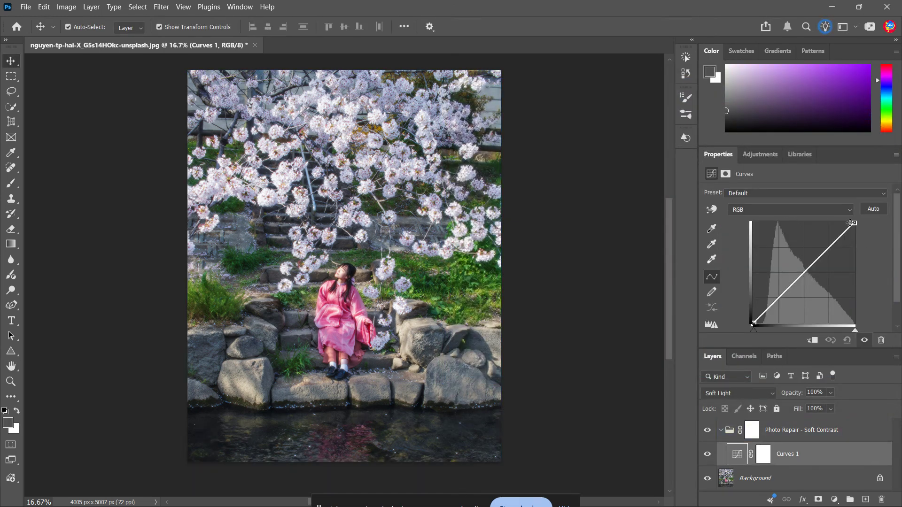
pyautogui.scroll(-2, 827, 315)
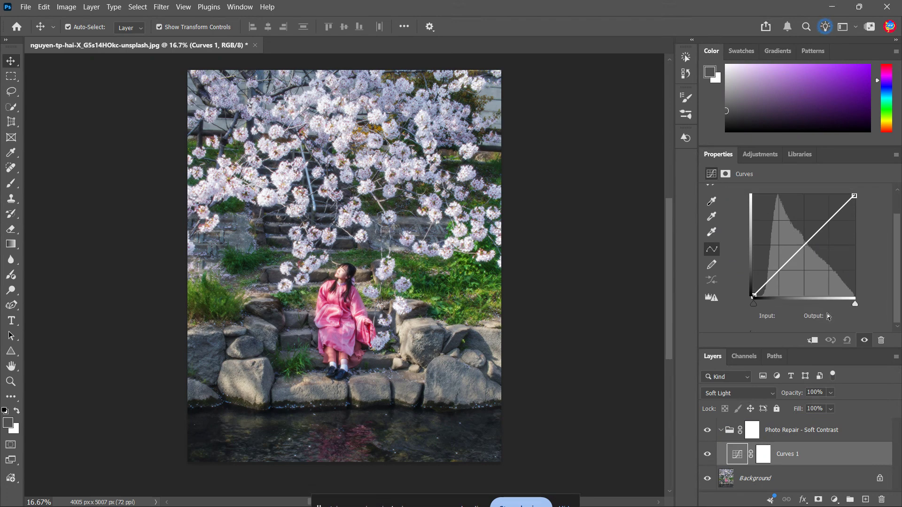
pyautogui.scroll(2, 827, 315)
pyautogui.click(765, 456)
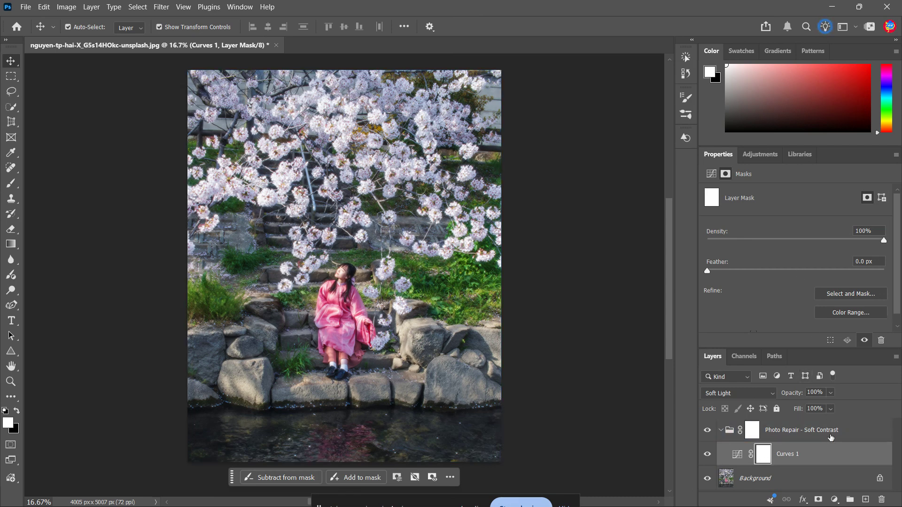
pyautogui.click(832, 458)
pyautogui.doubleClick(831, 459)
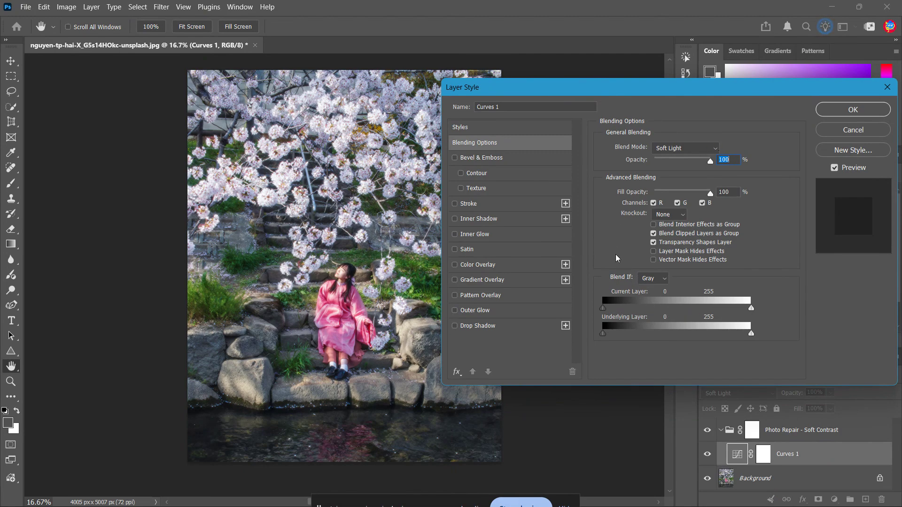
pyautogui.click(887, 87)
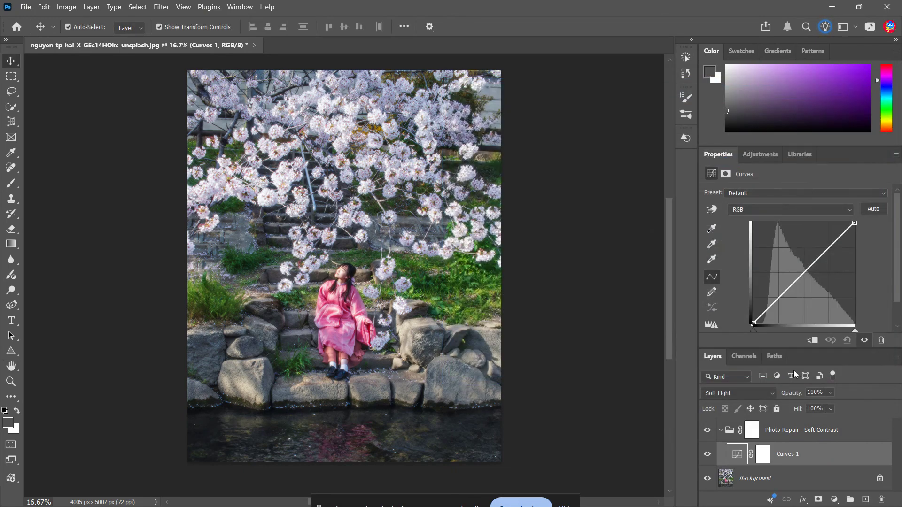
# Step: Select the Photo Repair - Soft Contrast group and collapse it in the layer stack
pyautogui.click(778, 436)
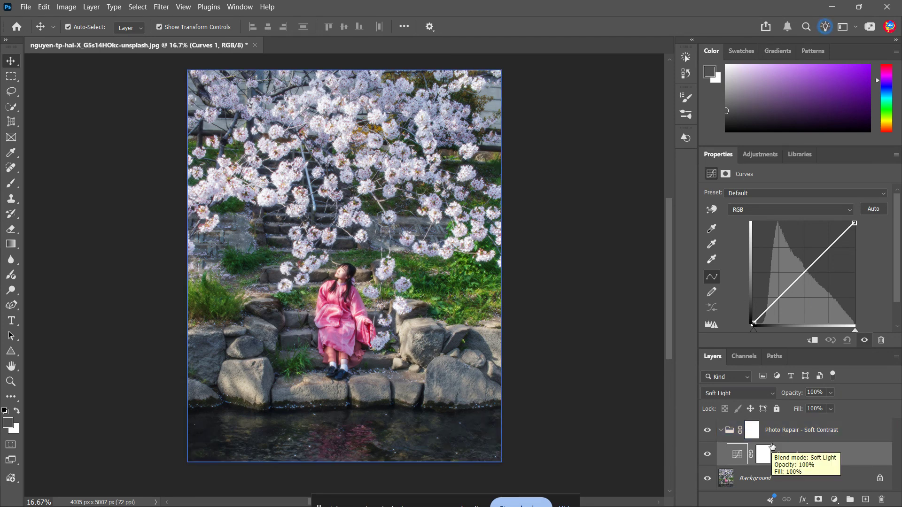
pyautogui.click(787, 456)
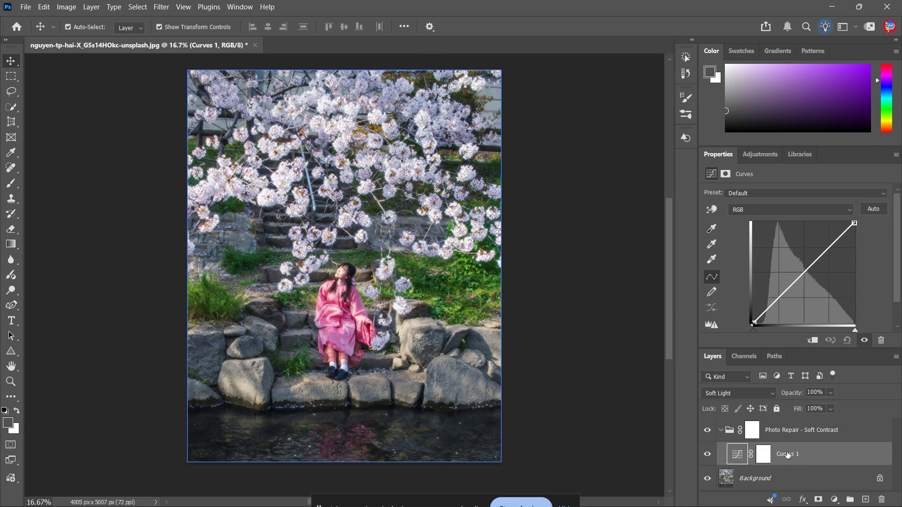
pyautogui.click(787, 431)
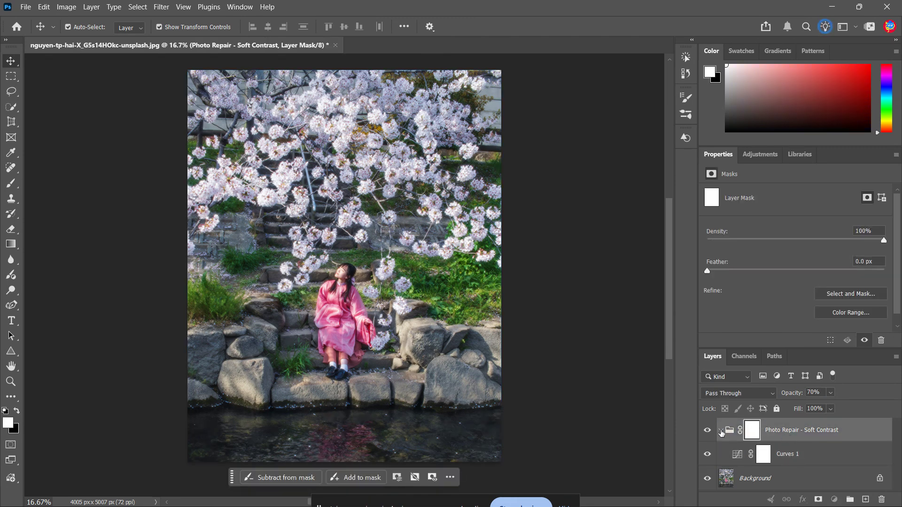
pyautogui.click(721, 431)
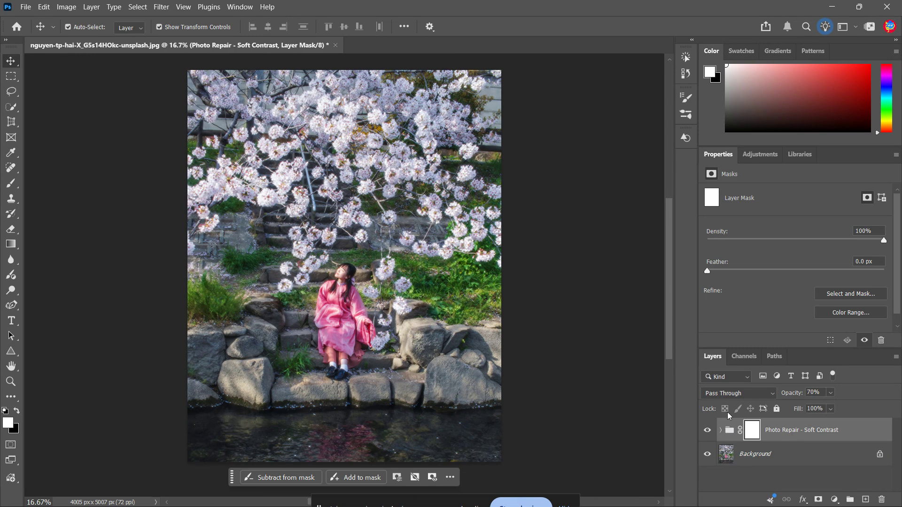
# Step: Save the Photo Repair - Soft Contrast group as a new adjustment preset named Preset 1 and find it among the Photo Repair presets
pyautogui.click(749, 156)
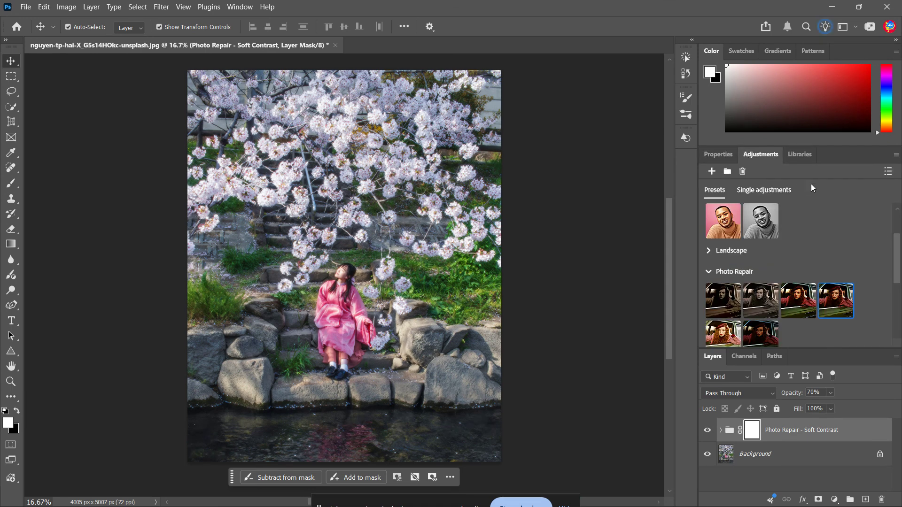
pyautogui.moveTo(897, 282); pyautogui.dragTo(898, 248)
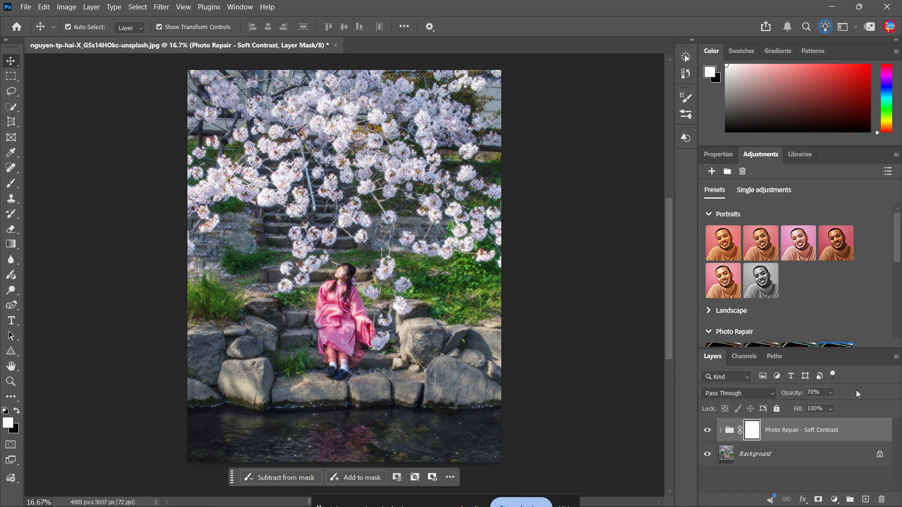
pyautogui.click(847, 436)
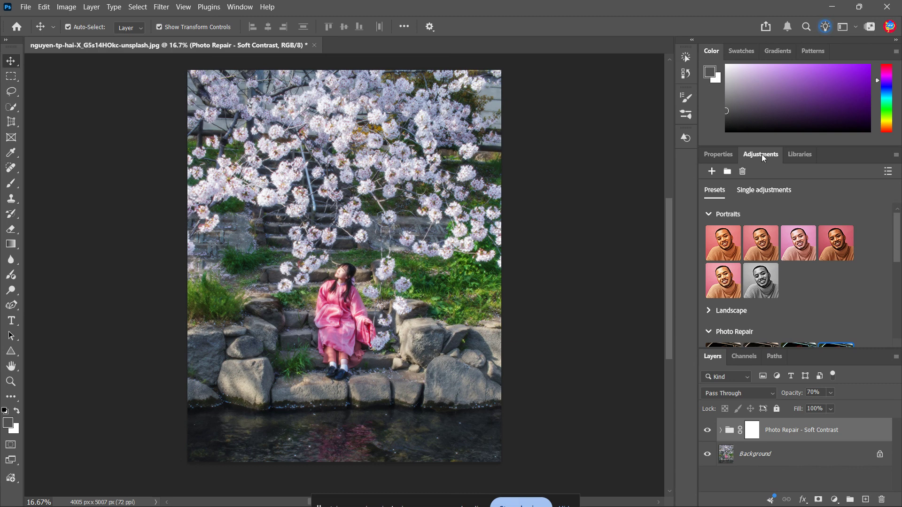
pyautogui.click(712, 172)
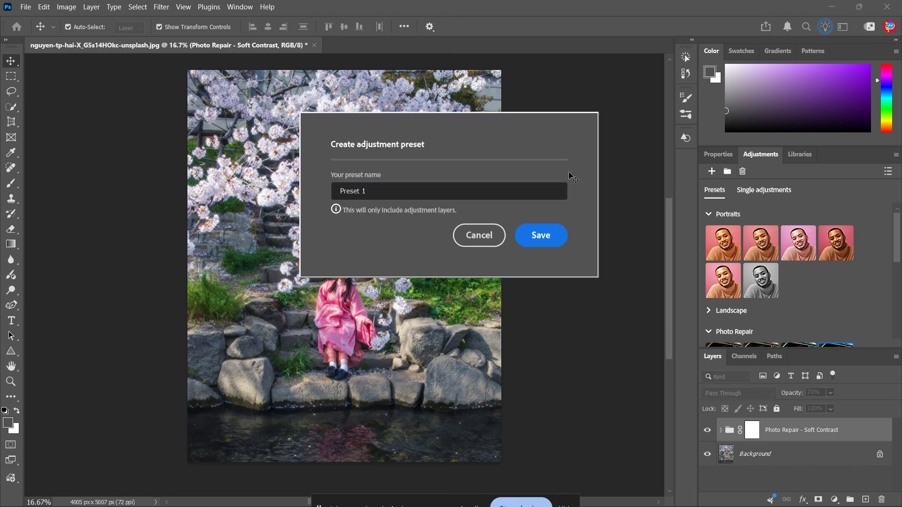
pyautogui.click(378, 190)
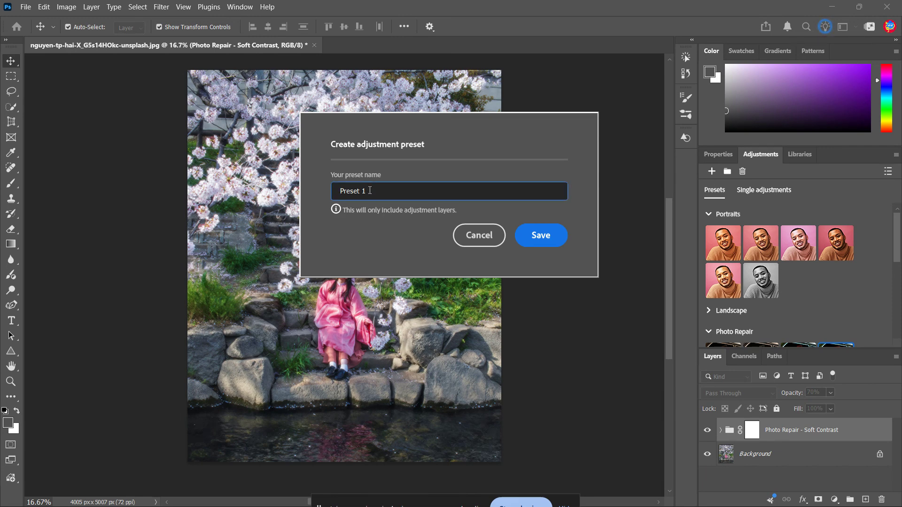
pyautogui.click(540, 237)
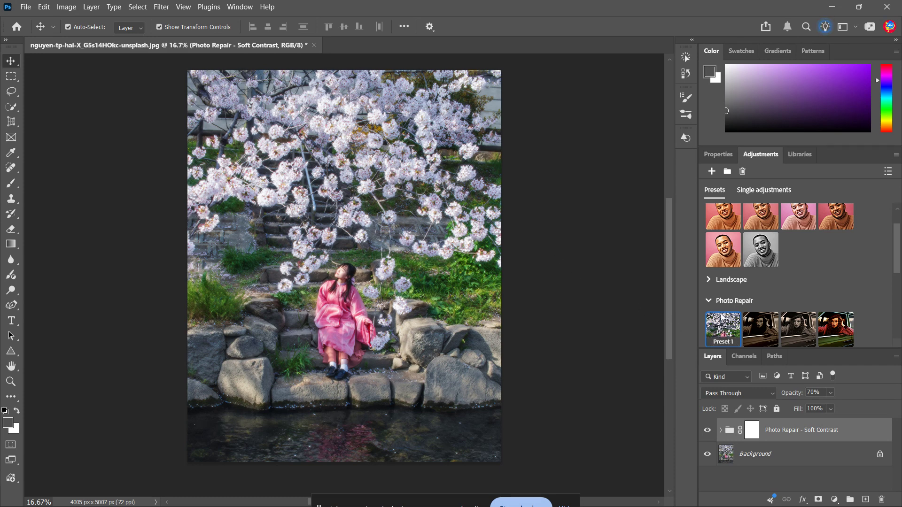
pyautogui.scroll(-2, 724, 332)
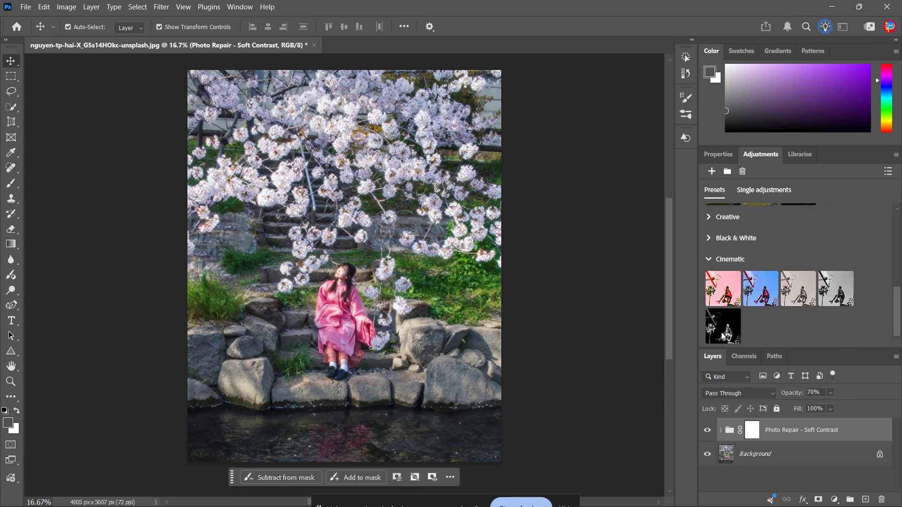
pyautogui.scroll(2, 723, 305)
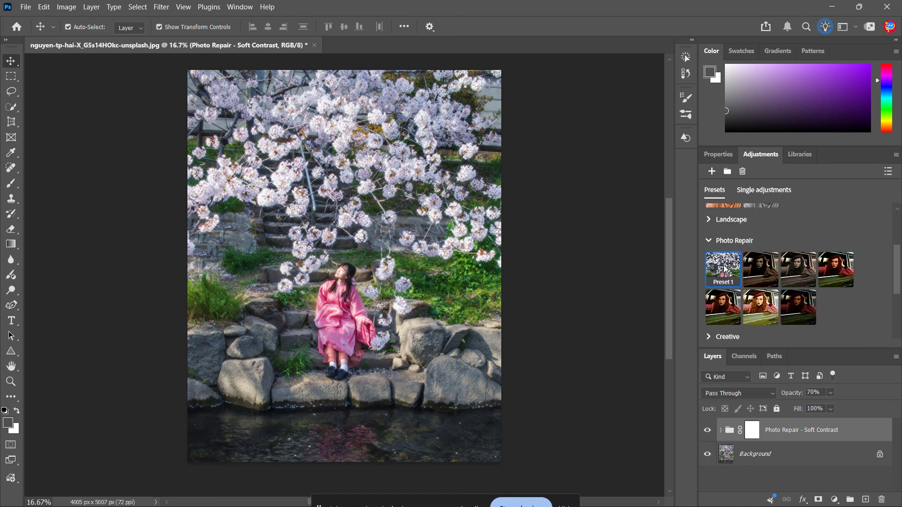